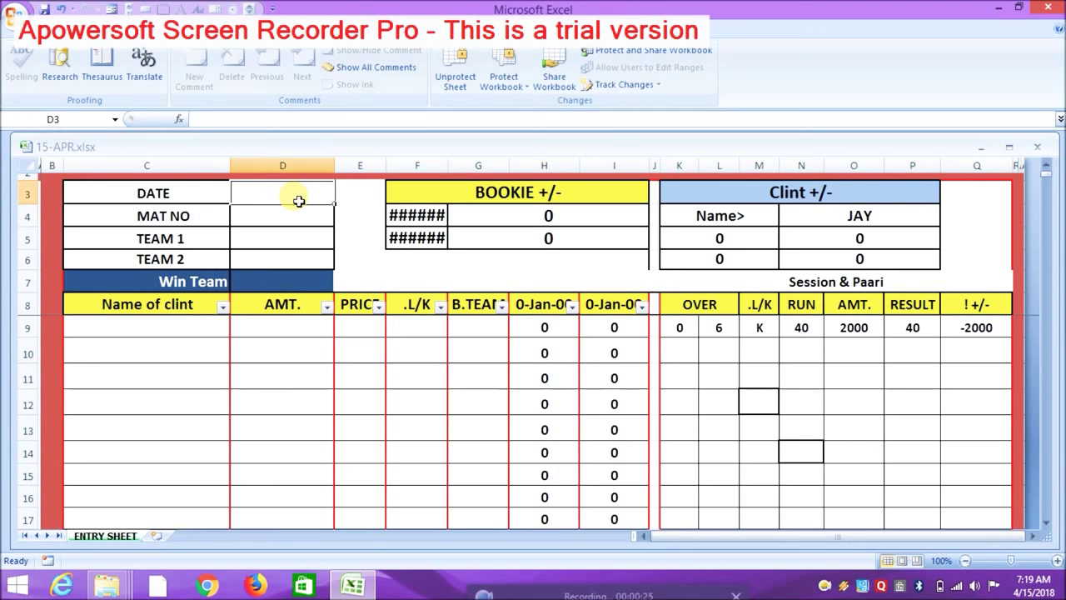
Enter 15-APR as the match date and MAT-1 as the match number in the header block.
{"action": "type", "text": "15-APR"}
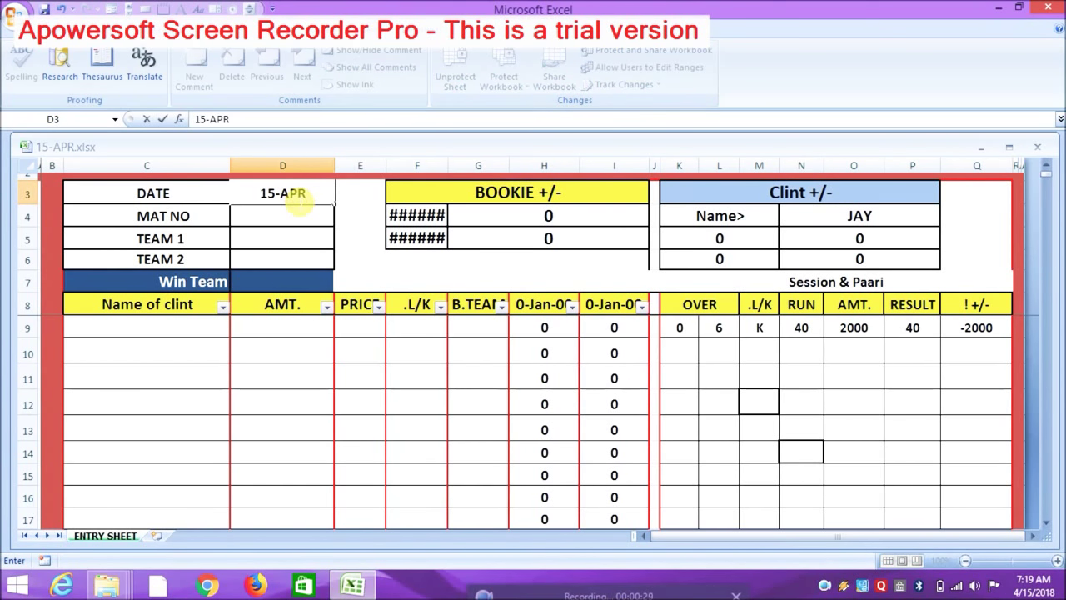
{"action": "left_click", "coordinate": [301, 216]}
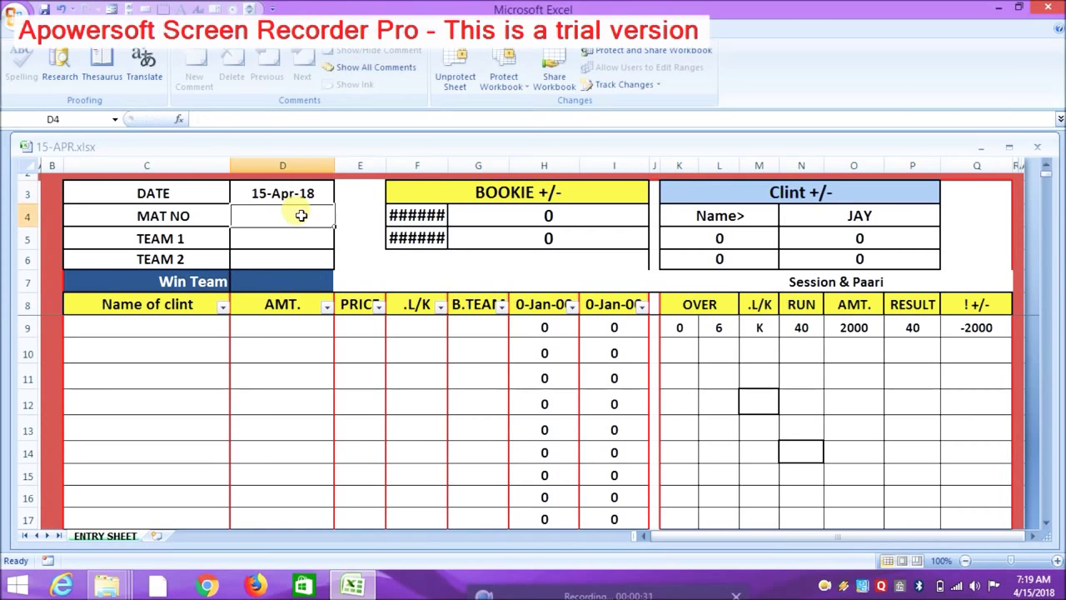
{"action": "type", "text": "M"}
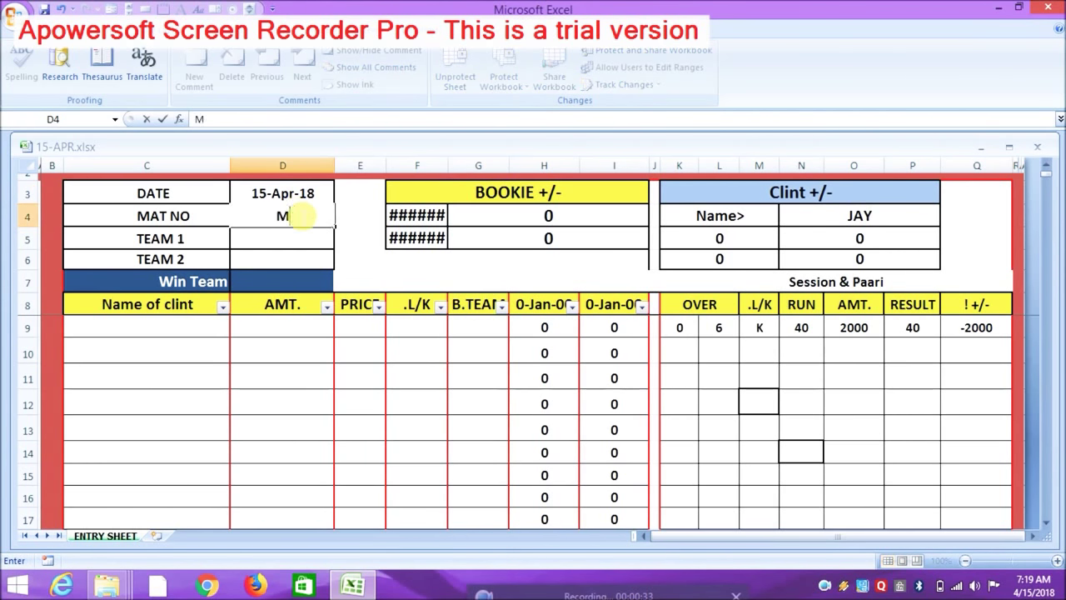
{"action": "type", "text": "AT-1"}
Set Team 1 to MI and Team 2 to CSK in the match header.
{"action": "left_click", "coordinate": [307, 243]}
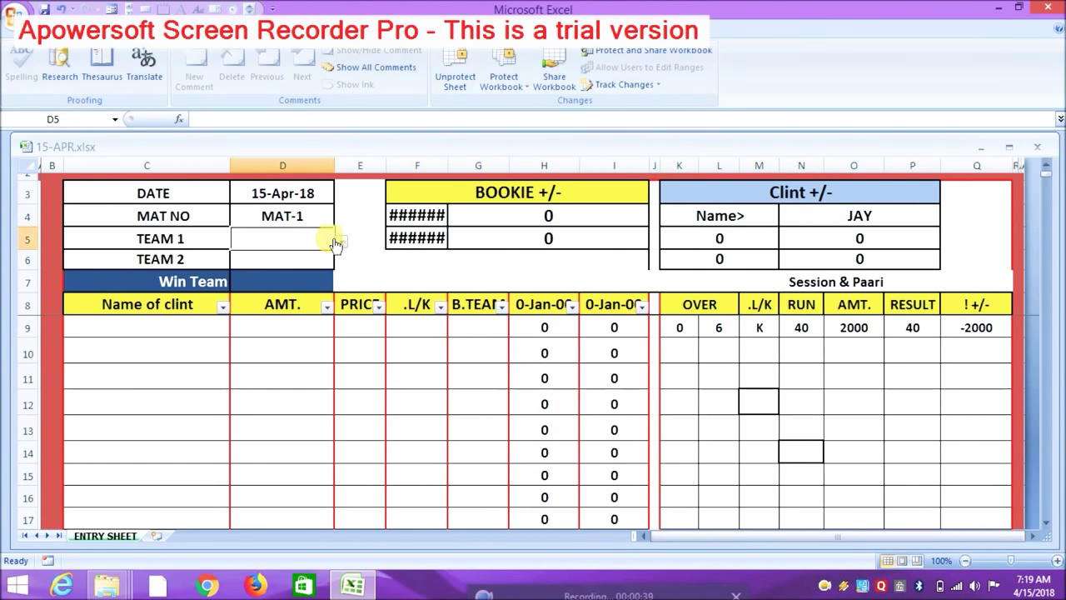
{"action": "left_click", "coordinate": [346, 242]}
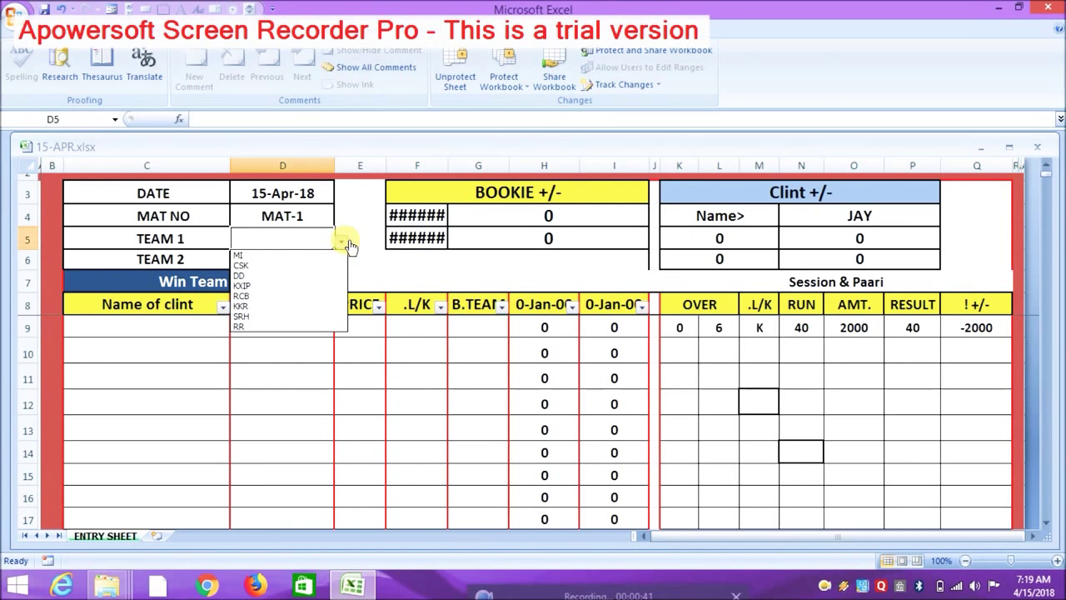
{"action": "left_click", "coordinate": [258, 256]}
{"action": "left_click", "coordinate": [288, 262]}
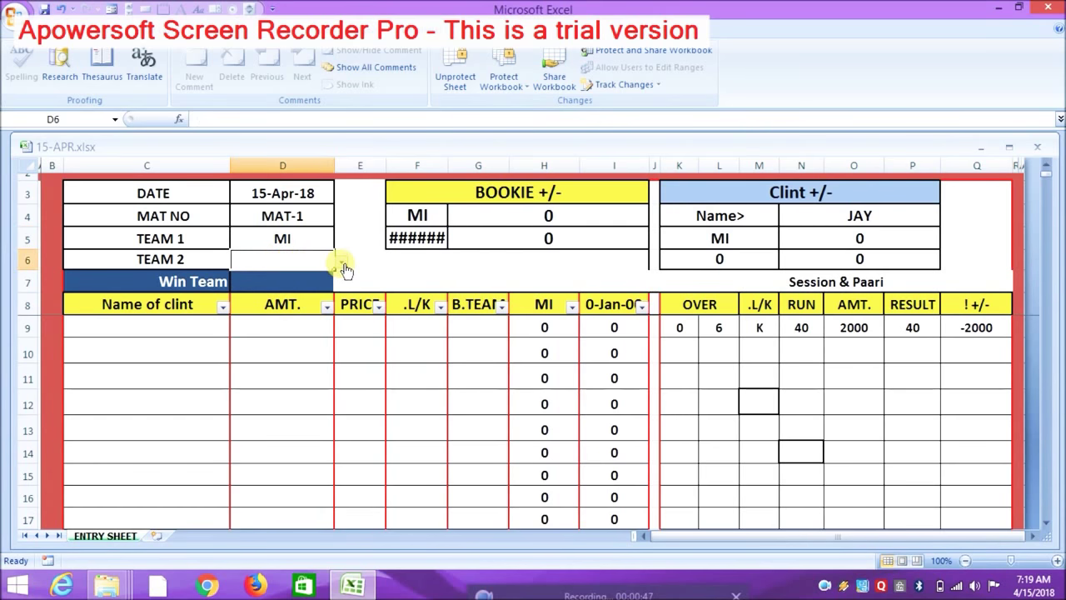
{"action": "left_click", "coordinate": [343, 266]}
{"action": "left_click", "coordinate": [259, 287]}
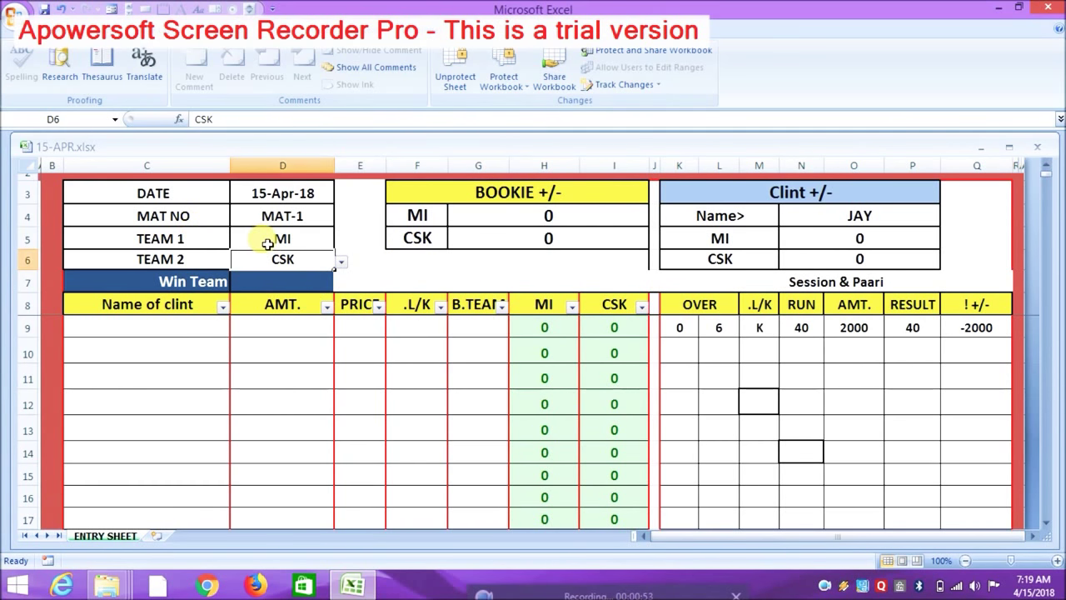
Start the first entry in row 9 with the client's name, an amount of 1000 and a price of 80.
{"action": "left_click", "coordinate": [215, 334]}
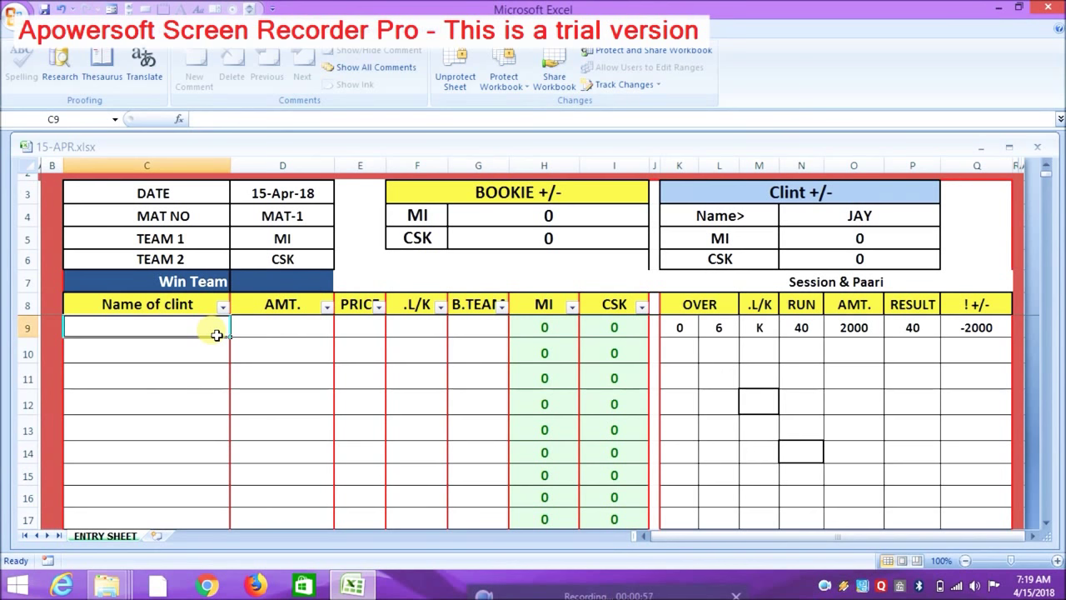
{"action": "type", "text": "RAMESH"}
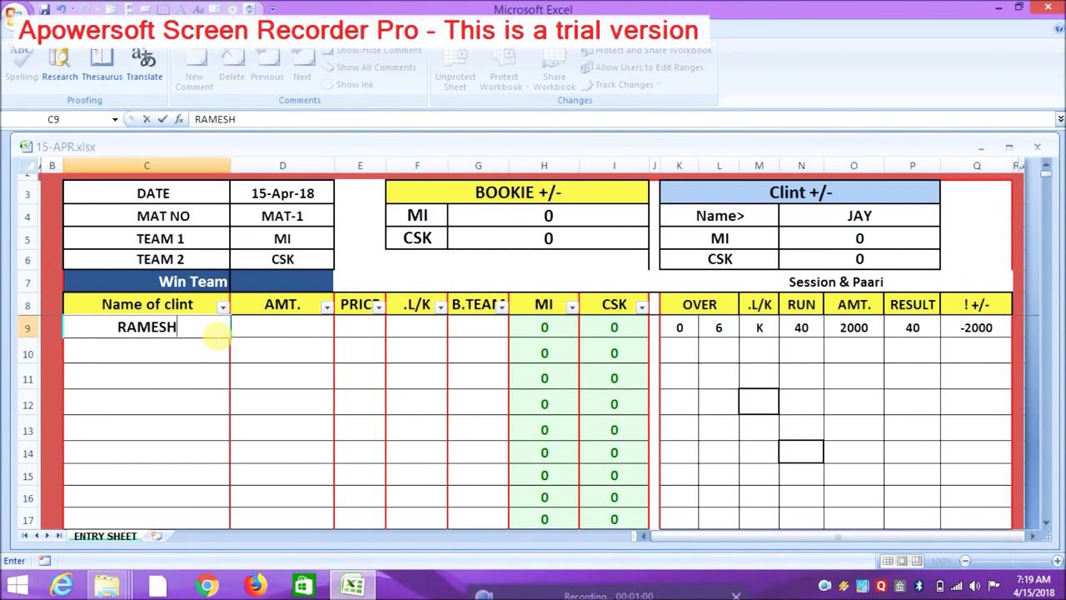
{"action": "key", "text": "Tab"}
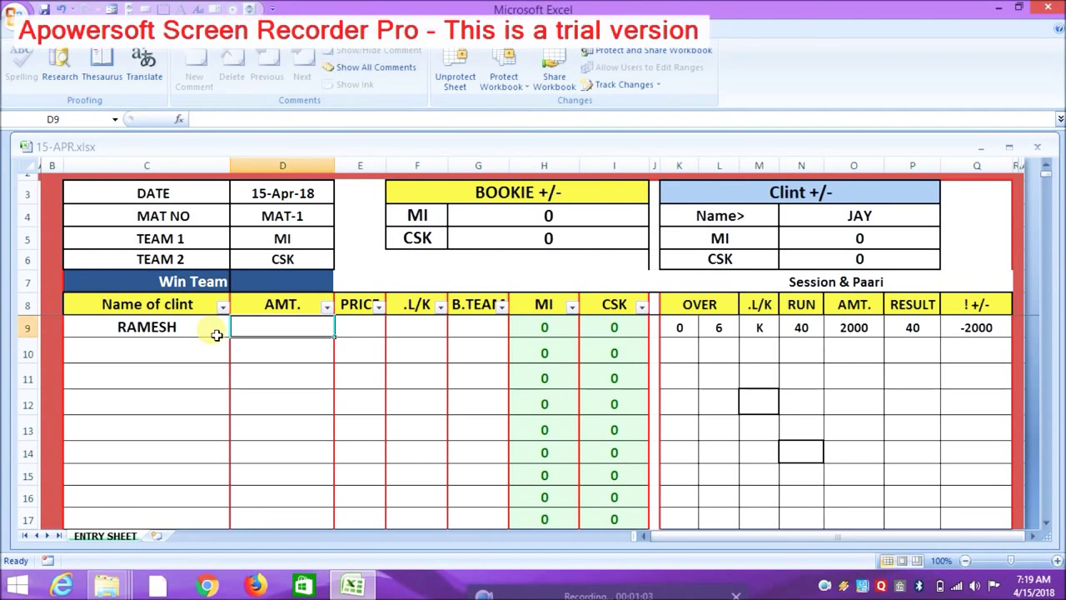
{"action": "type", "text": "1000"}
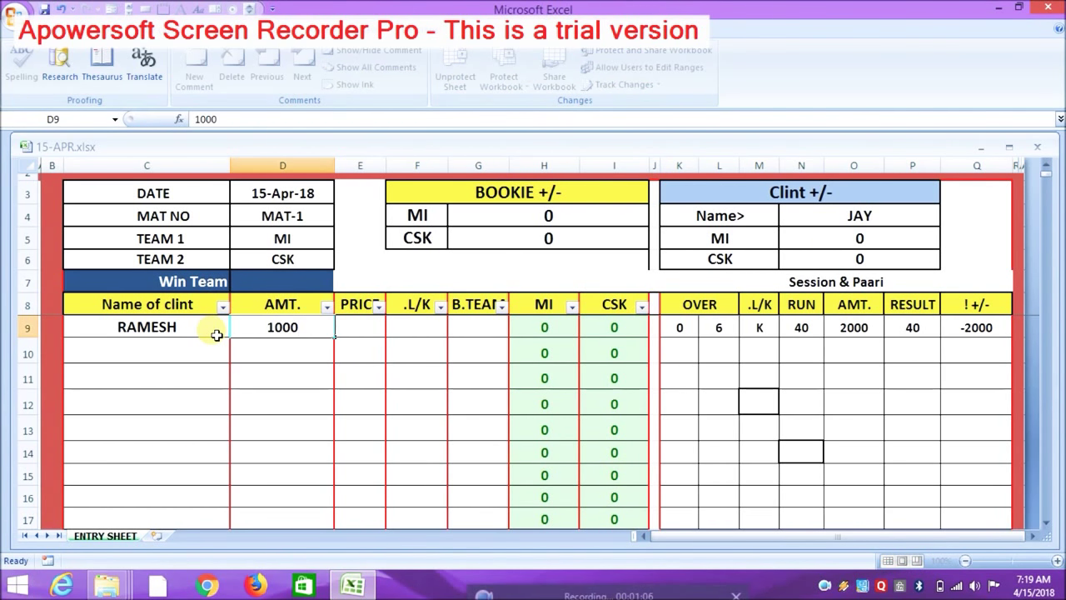
{"action": "key", "text": "Tab"}
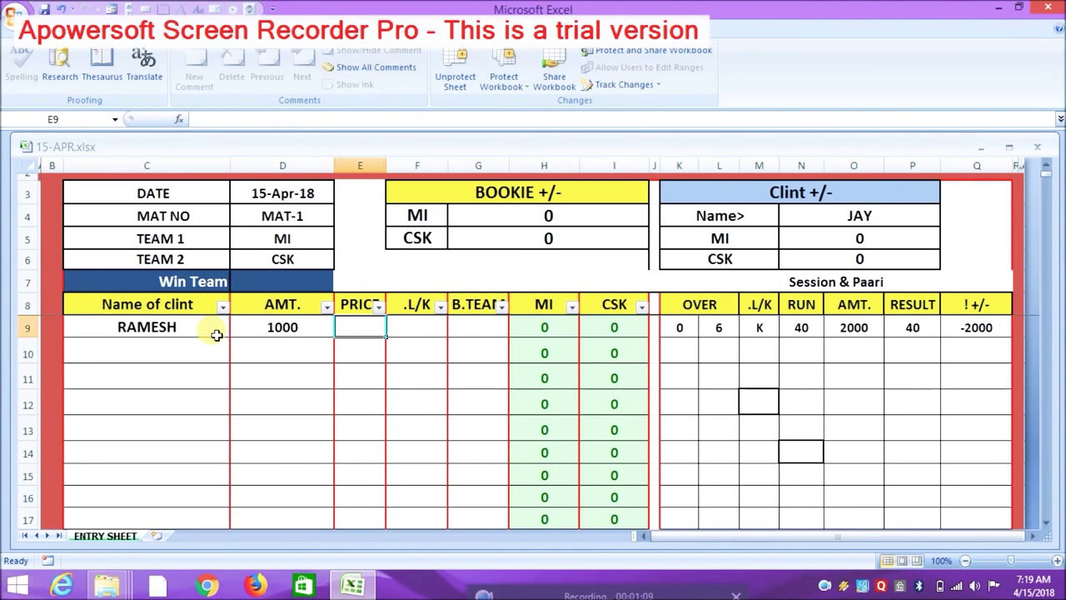
{"action": "type", "text": "80"}
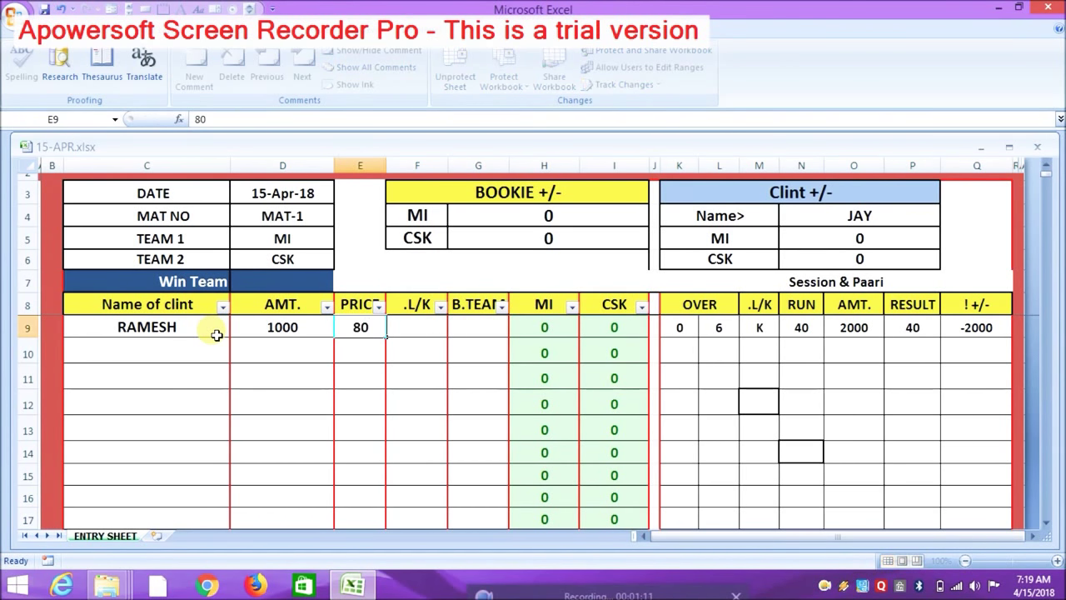
{"action": "key", "text": "Tab"}
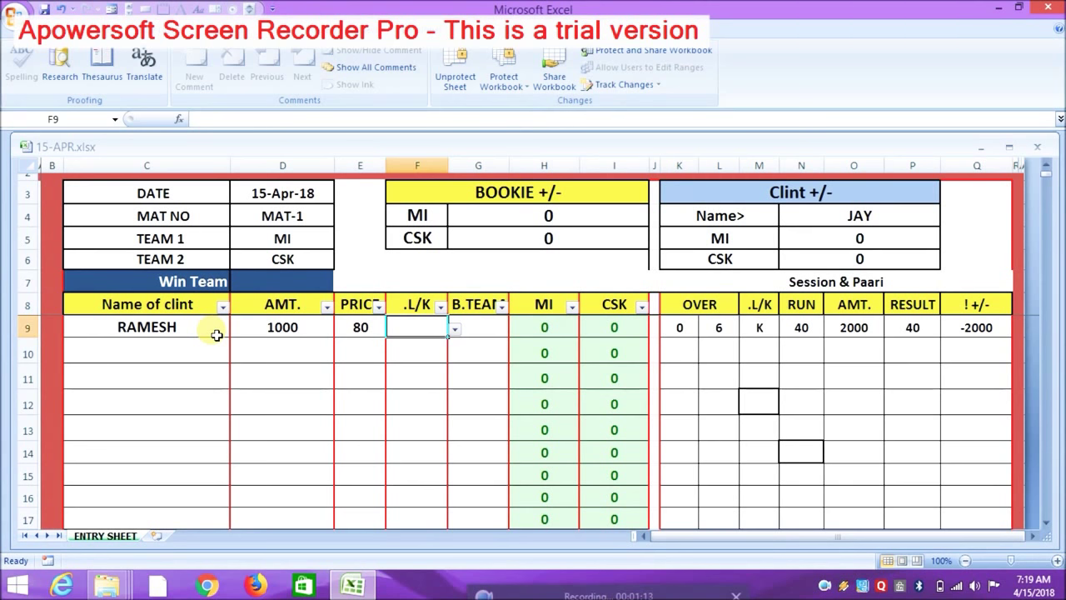
Complete the row 9 entry with L in the .L/K column and MI as the betting team.
{"action": "type", "text": "L"}
{"action": "key", "text": "Tab"}
{"action": "key", "text": "shift+Tab"}
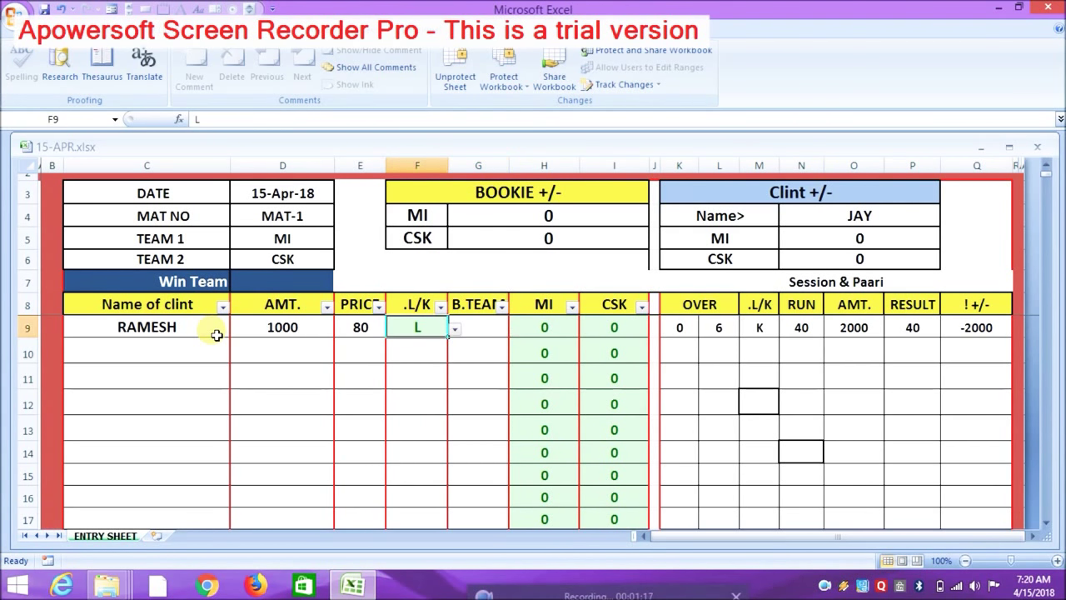
{"action": "type", "text": "K"}
{"action": "key", "text": "Tab"}
{"action": "key", "text": "shift+Tab"}
{"action": "type", "text": "L"}
{"action": "key", "text": "Tab"}
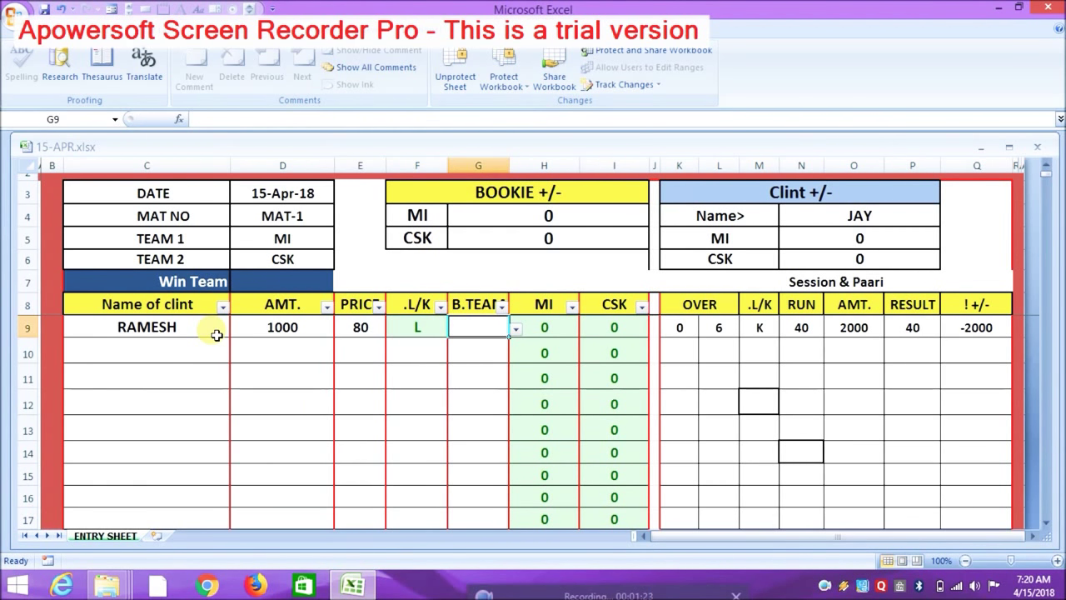
{"action": "type", "text": "MI"}
{"action": "key", "text": "Tab"}
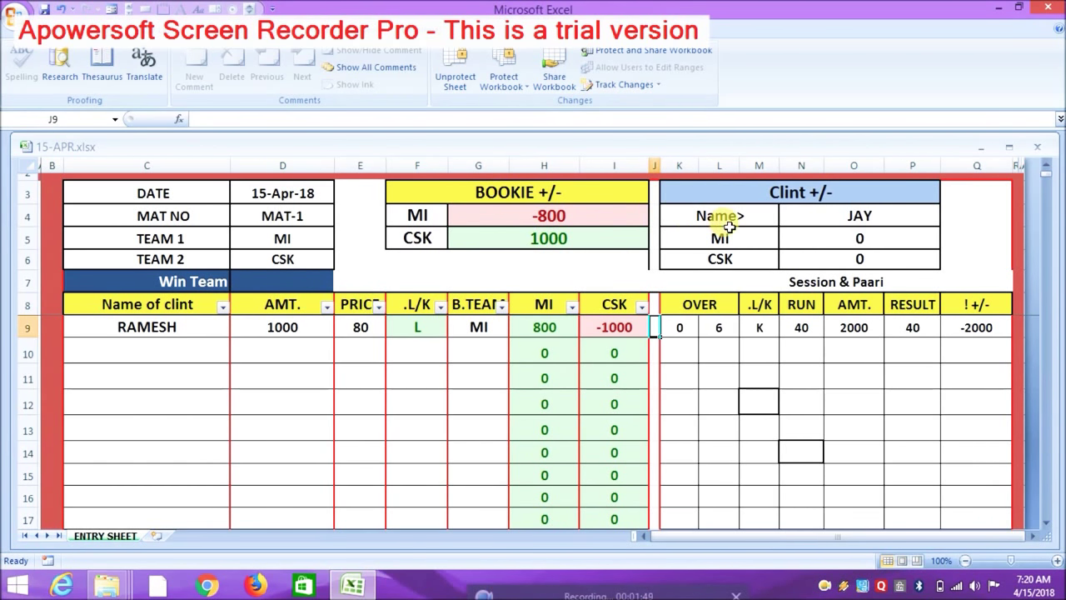
Set the name in the Clint +/- summary to the client entered in row 9.
{"action": "left_click", "coordinate": [831, 225]}
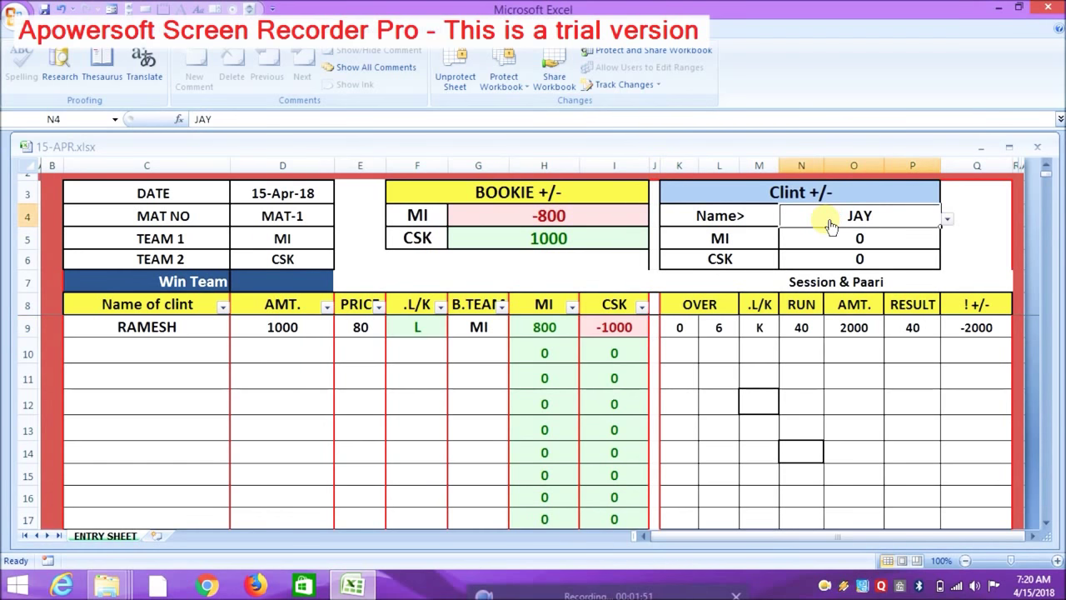
{"action": "type", "text": "R"}
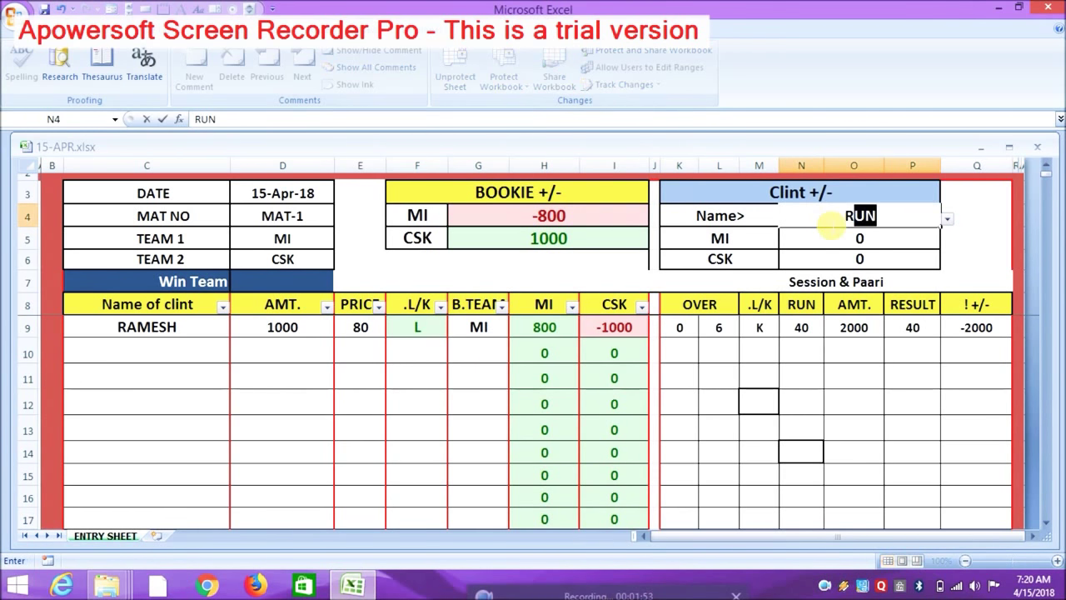
{"action": "type", "text": "AMESH"}
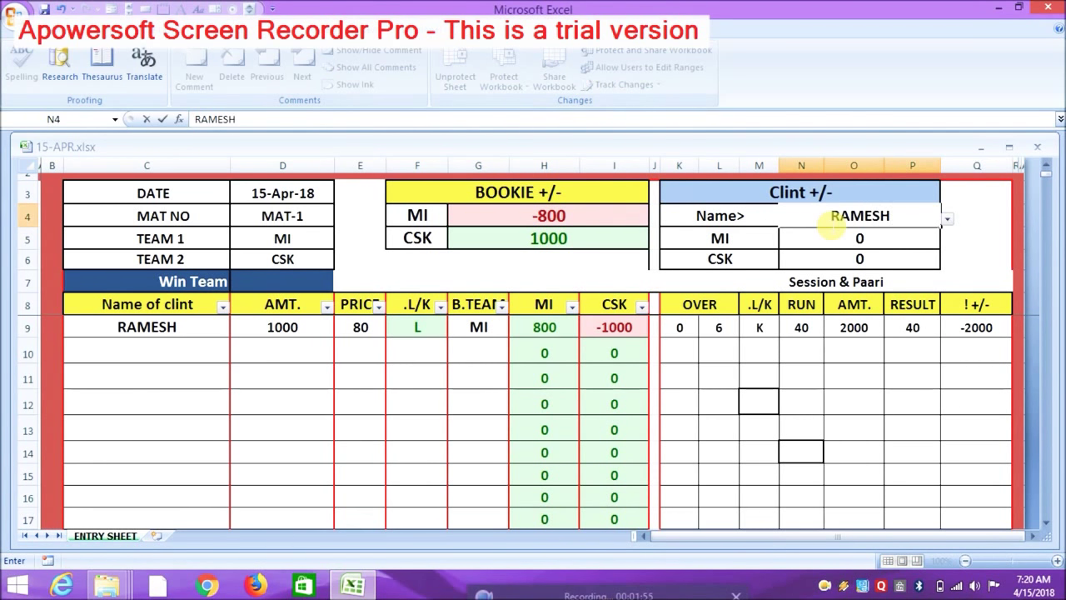
{"action": "key", "text": "Return"}
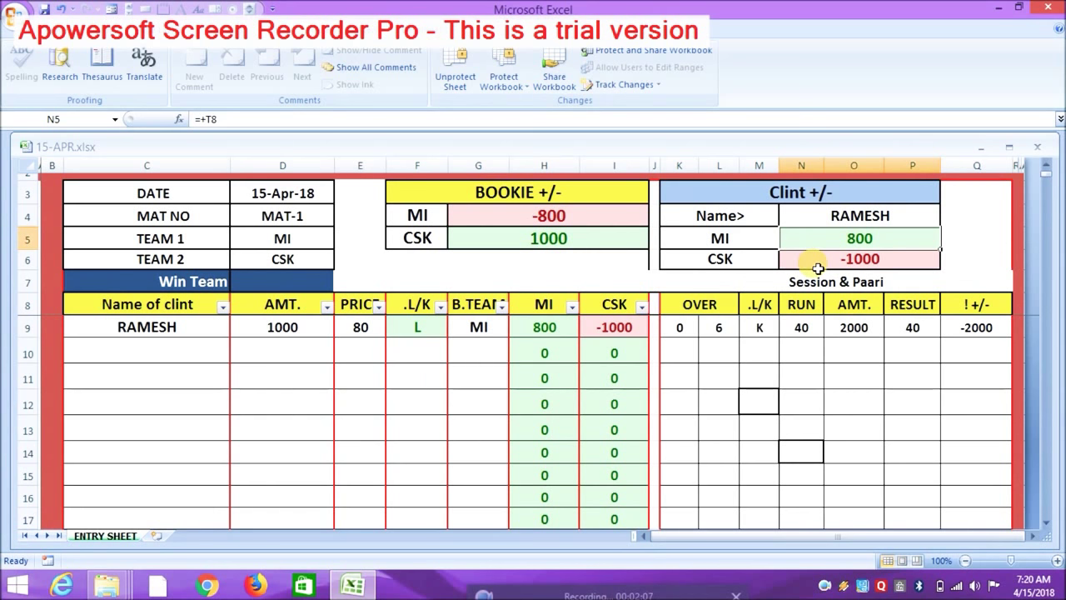
Switch the Clint +/- summary to the name of the client listed in row 11.
{"action": "left_click", "coordinate": [230, 357]}
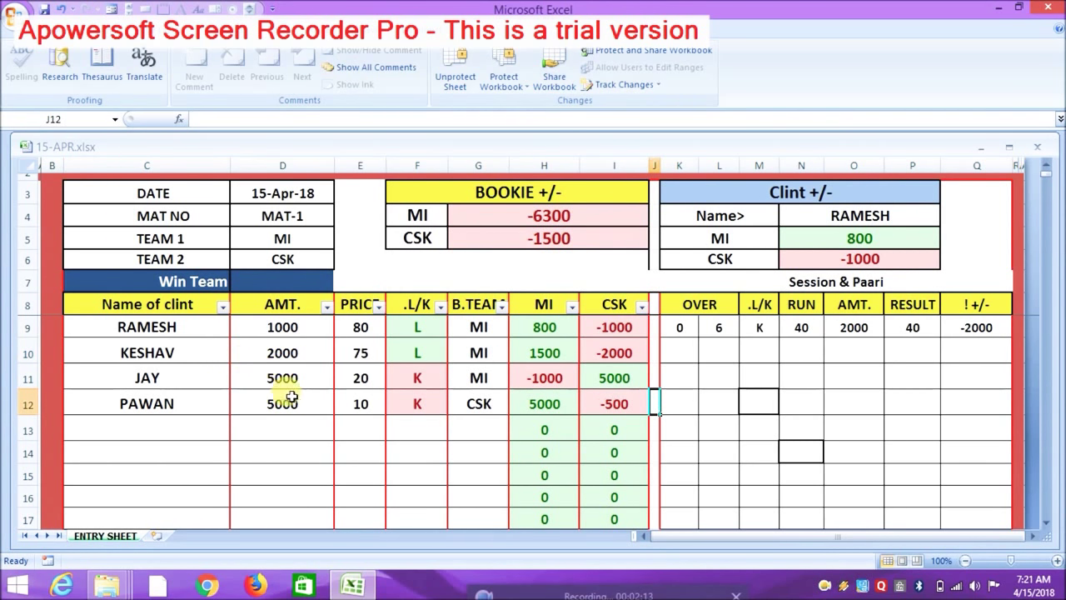
{"action": "left_click", "coordinate": [165, 432]}
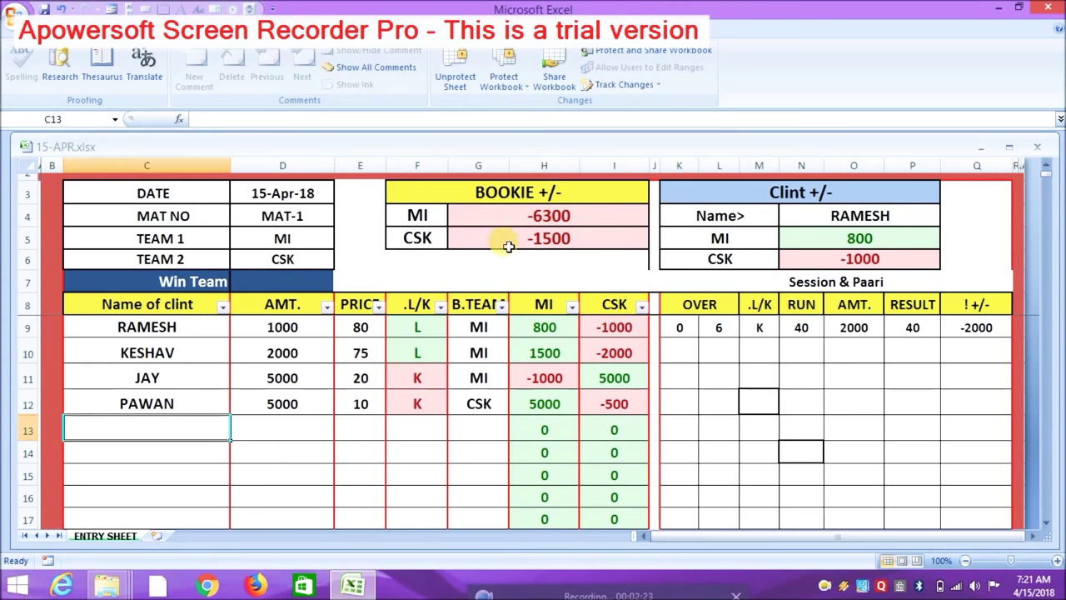
{"action": "left_click", "coordinate": [906, 225]}
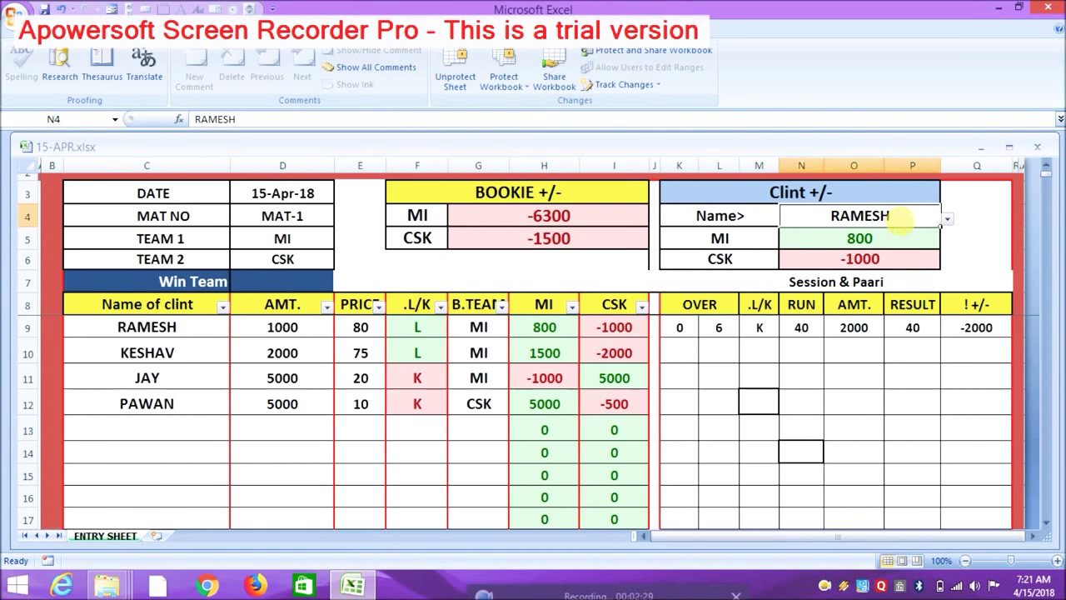
{"action": "type", "text": "JAY"}
{"action": "key", "text": "Return"}
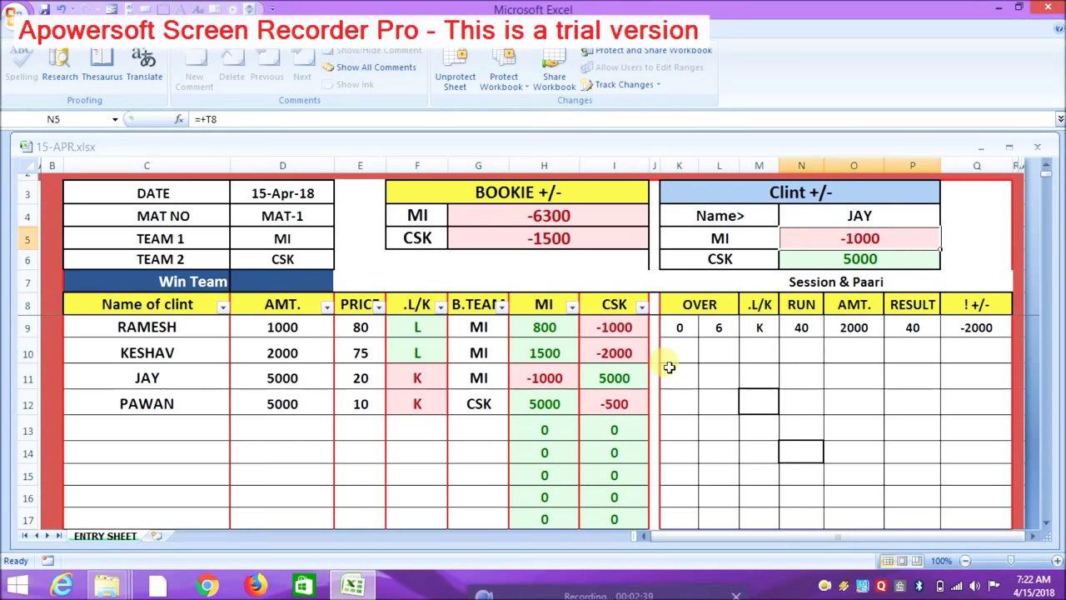
Filter the Name of clint column to show only the entries of the client in row 11.
{"action": "left_click", "coordinate": [222, 307]}
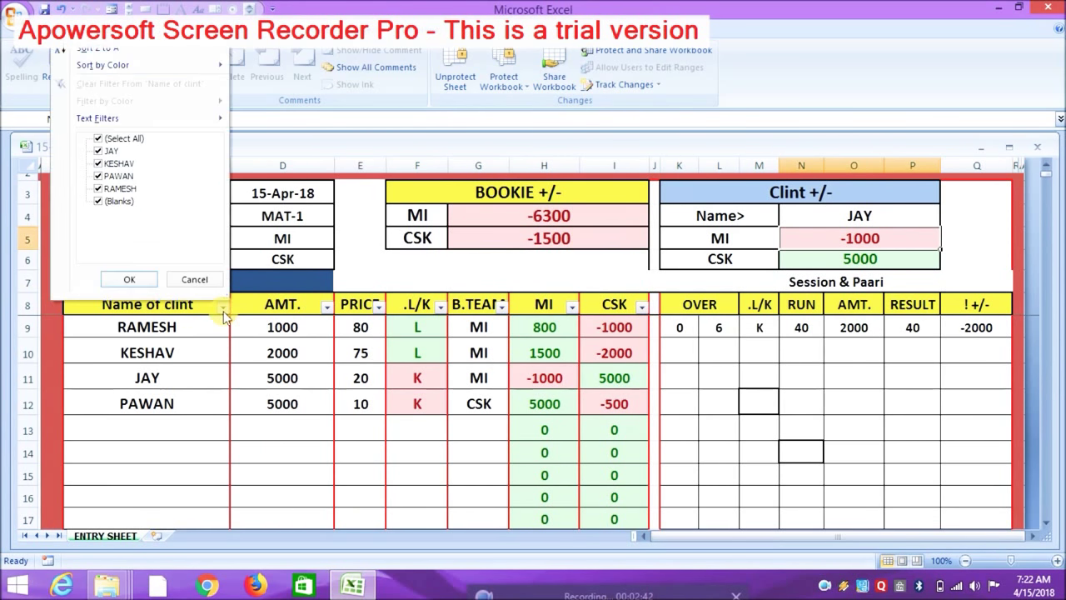
{"action": "left_click", "coordinate": [107, 141]}
{"action": "left_click", "coordinate": [108, 151]}
{"action": "left_click", "coordinate": [140, 279]}
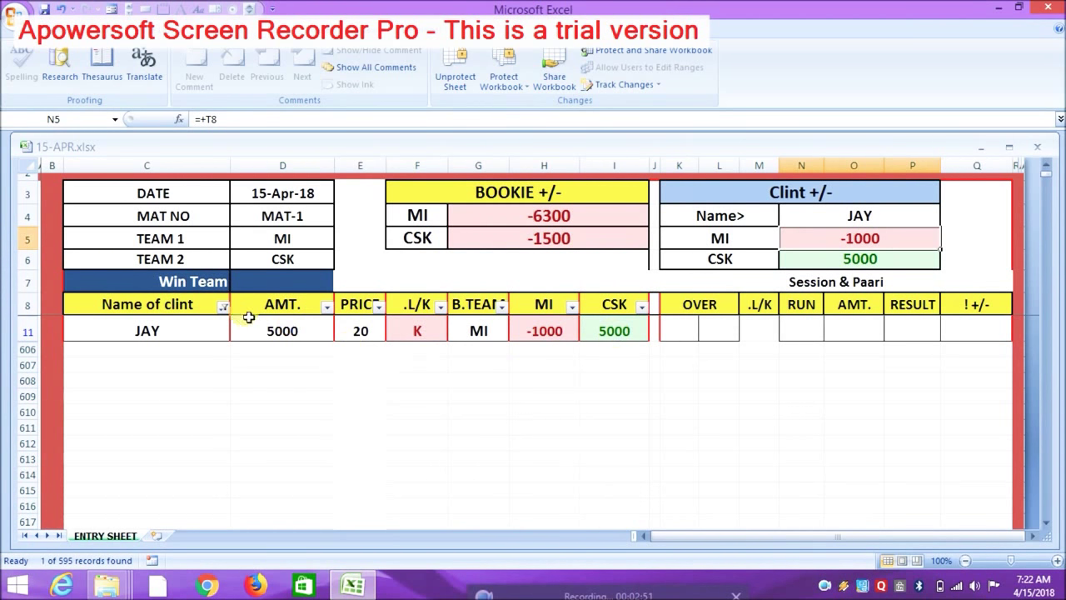
Reselect all names in the Name of clint filter to show every entry again.
{"action": "left_click", "coordinate": [223, 308]}
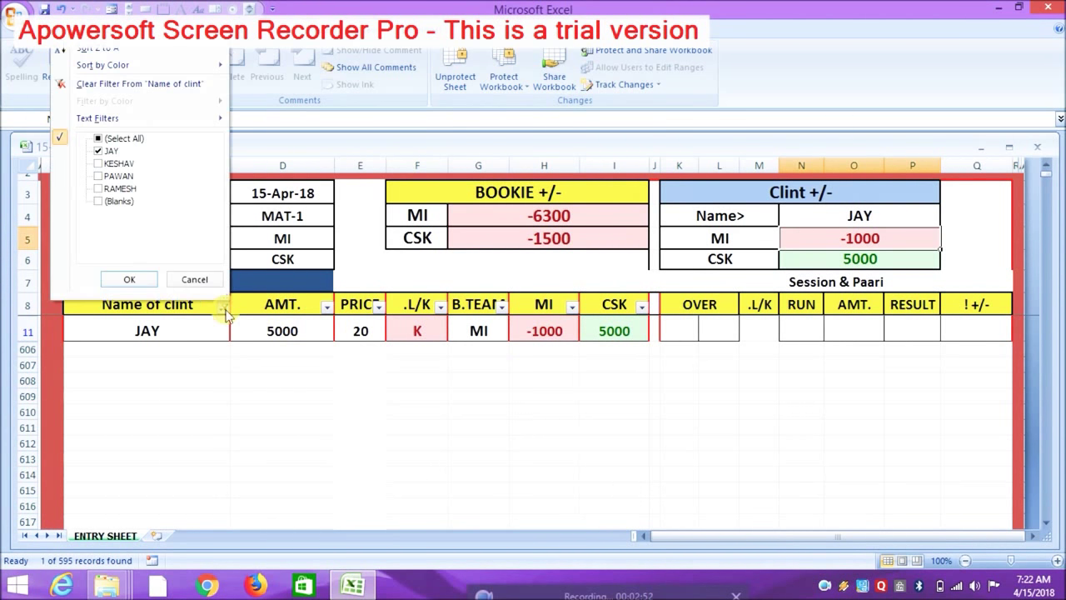
{"action": "left_click", "coordinate": [111, 140]}
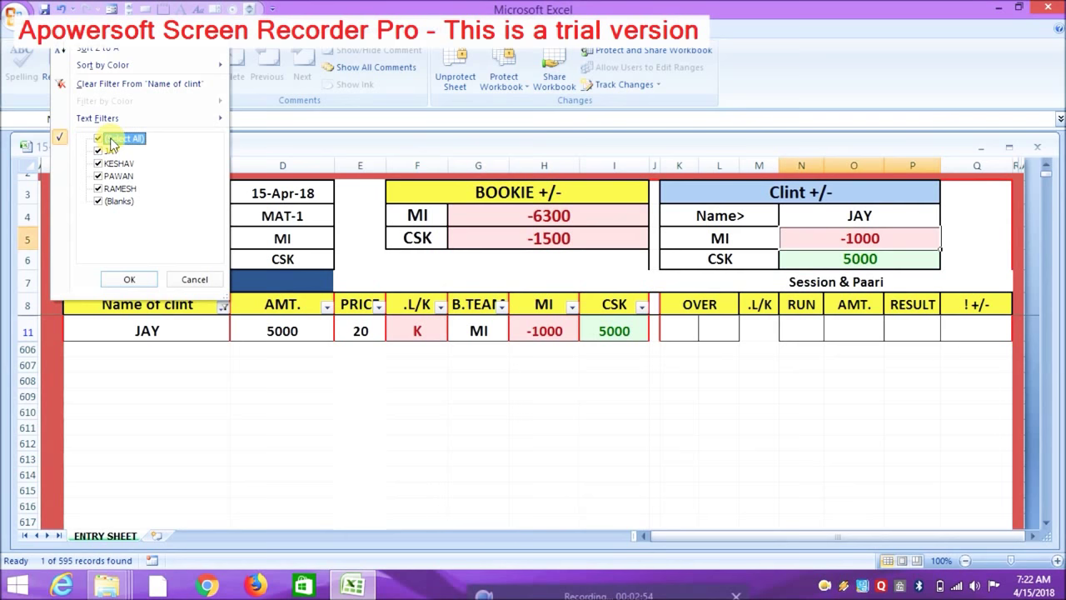
{"action": "left_click", "coordinate": [133, 280]}
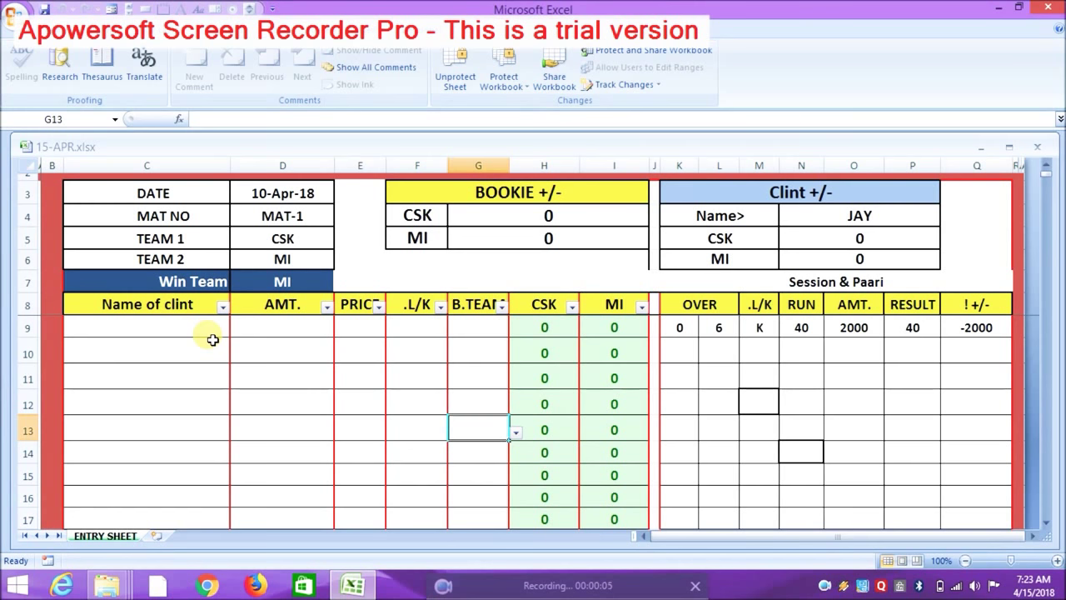
Change the match teams, setting TEAM 1 to DD and TEAM 2 to KKR.
{"action": "left_click", "coordinate": [298, 203]}
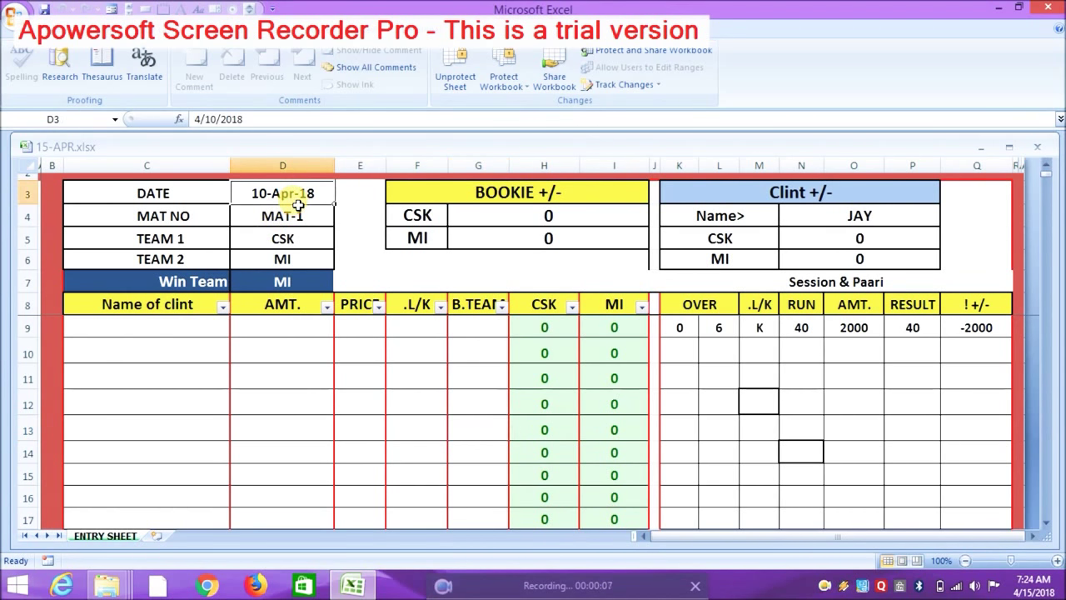
{"action": "key", "text": "Down"}
{"action": "key", "text": "Down"}
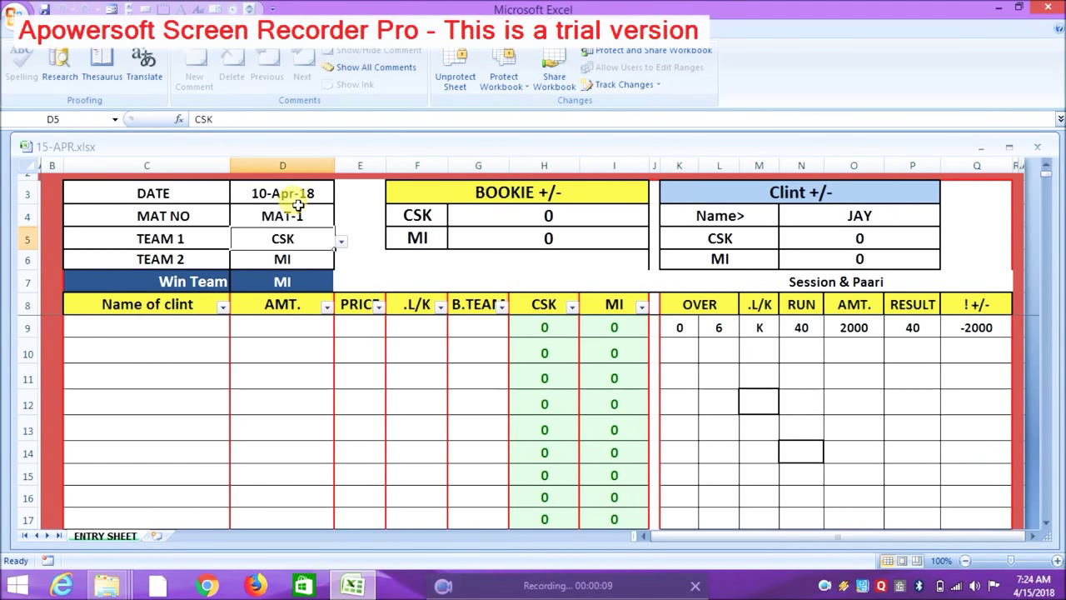
{"action": "left_click", "coordinate": [342, 242]}
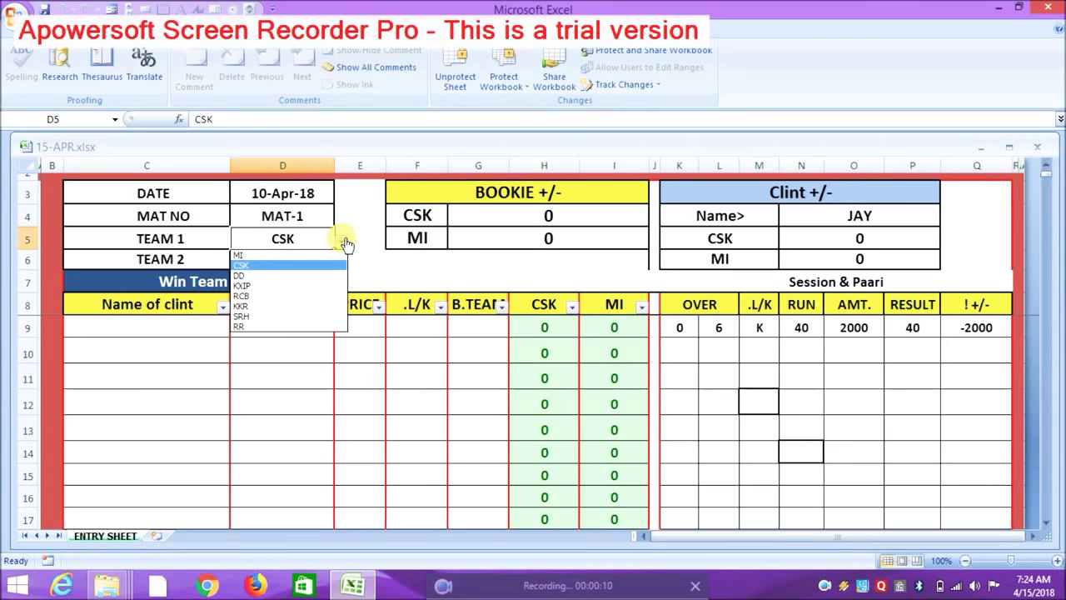
{"action": "left_click", "coordinate": [262, 276]}
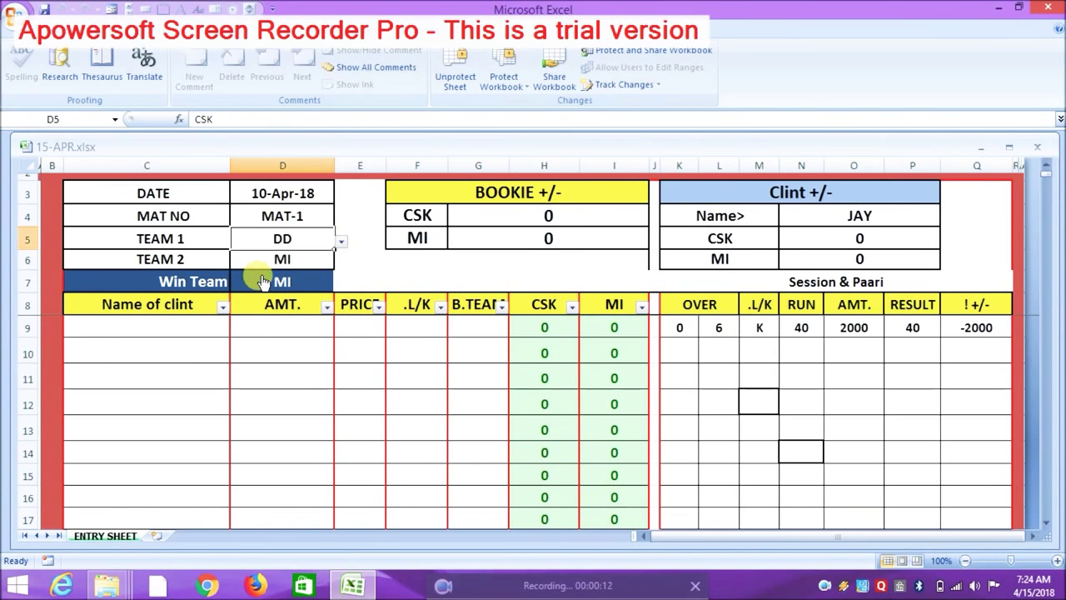
{"action": "key", "text": "Down"}
{"action": "left_click", "coordinate": [343, 264]}
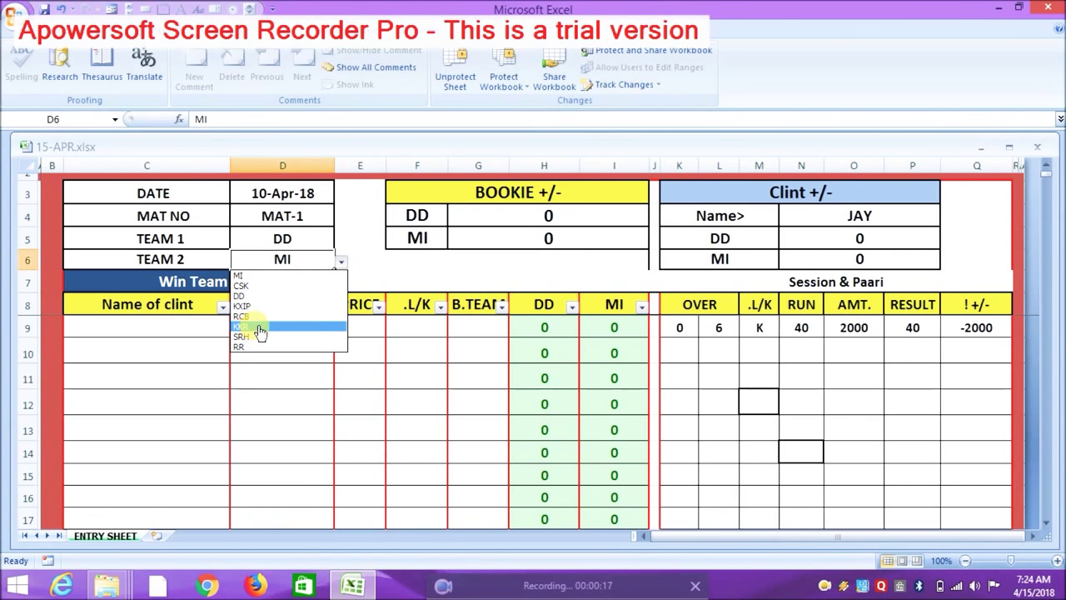
{"action": "left_click", "coordinate": [256, 329]}
Start a bet entry in row 9 with the client's name and an amount of 2000.
{"action": "left_click", "coordinate": [209, 332]}
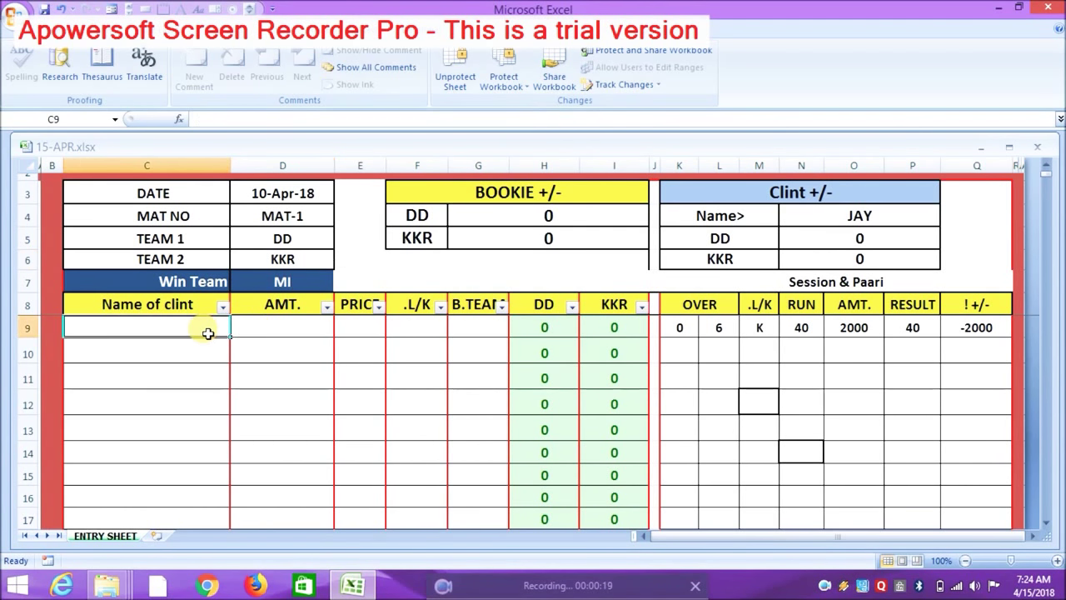
{"action": "type", "text": "RAME"}
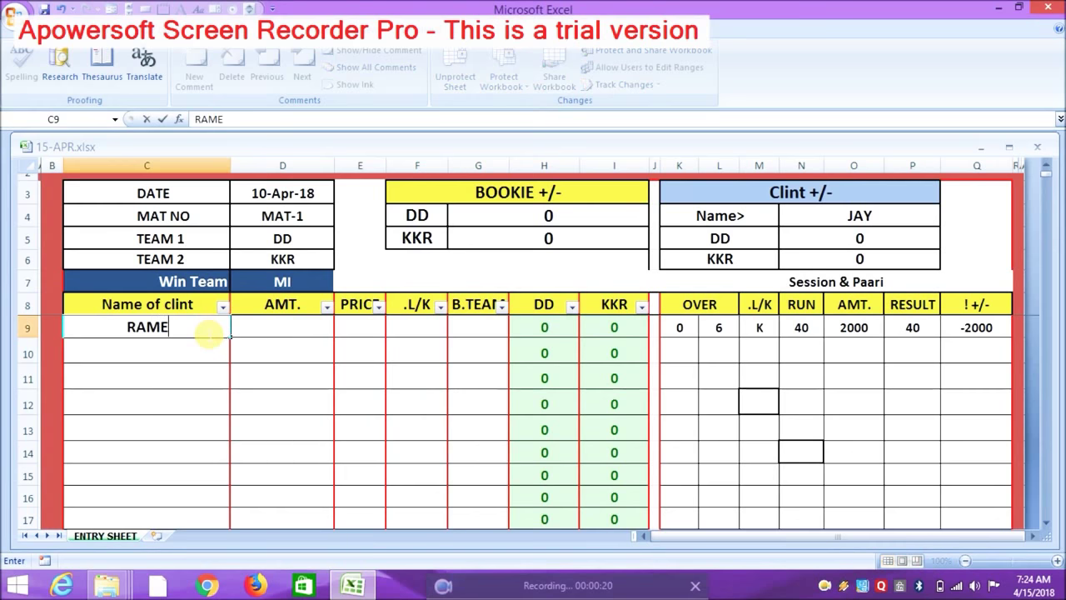
{"action": "type", "text": "SH"}
{"action": "key", "text": "Tab"}
{"action": "type", "text": "2000"}
{"action": "key", "text": "Tab"}
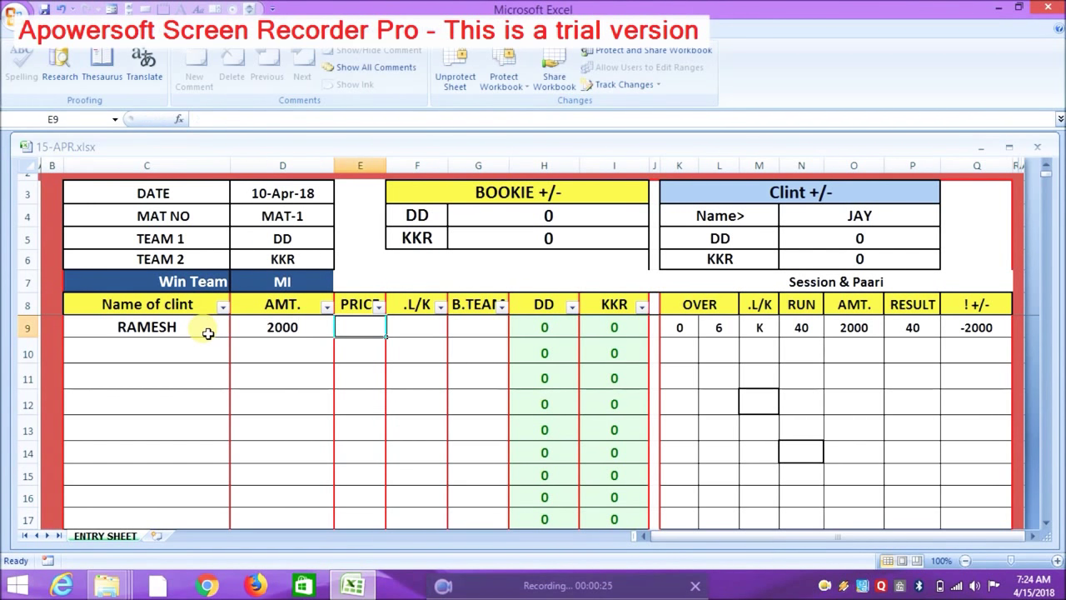
Complete the row 9 bet with price 80, L as the L/K type and DD as the betting team.
{"action": "type", "text": "80"}
{"action": "key", "text": "Tab"}
{"action": "type", "text": "L"}
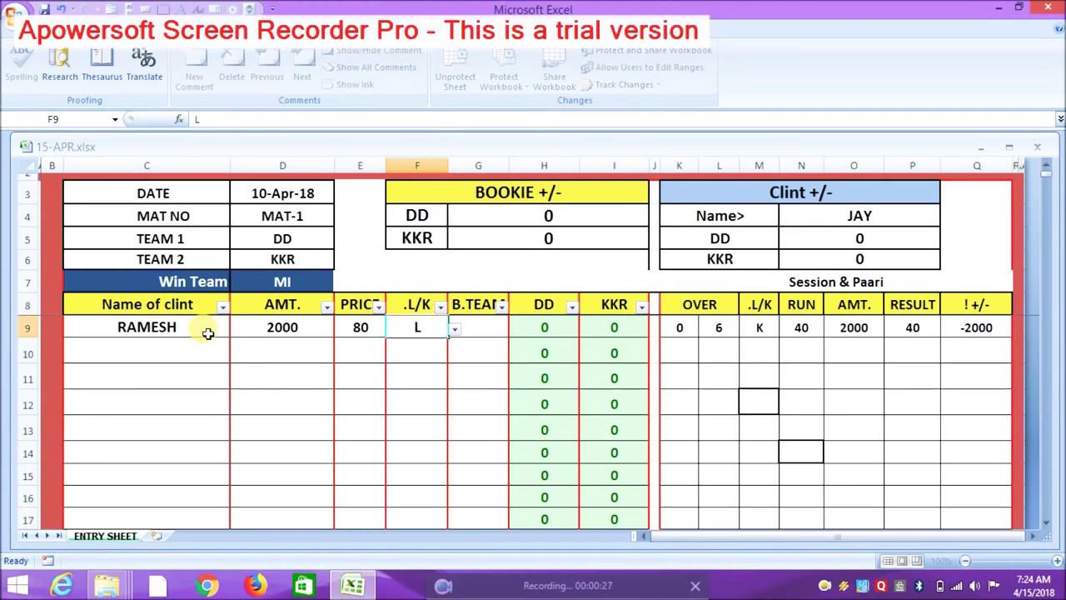
{"action": "key", "text": "Tab"}
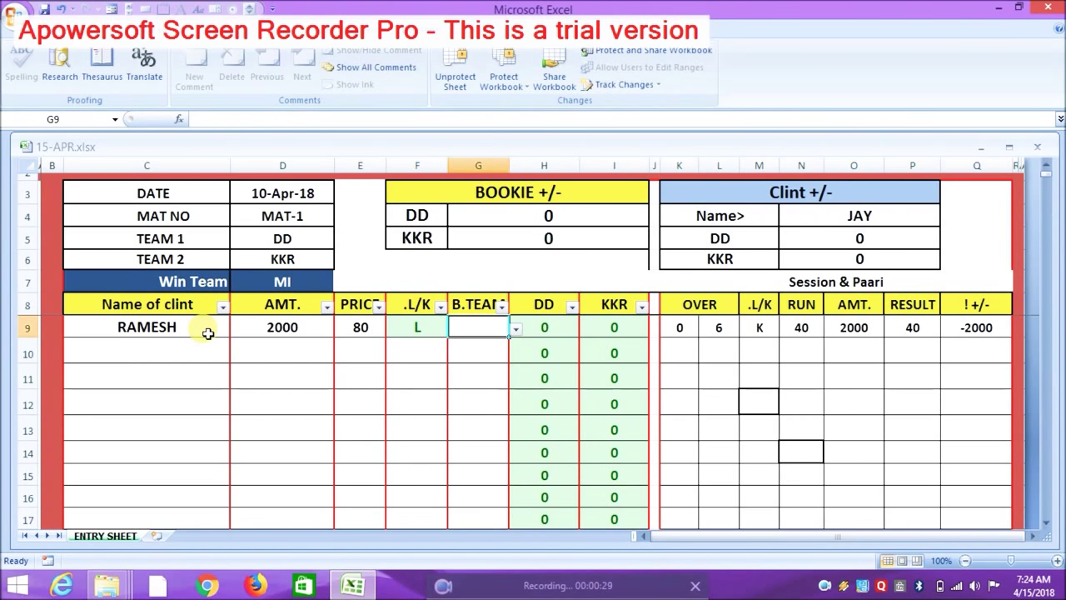
{"action": "type", "text": "DD"}
{"action": "key", "text": "Tab"}
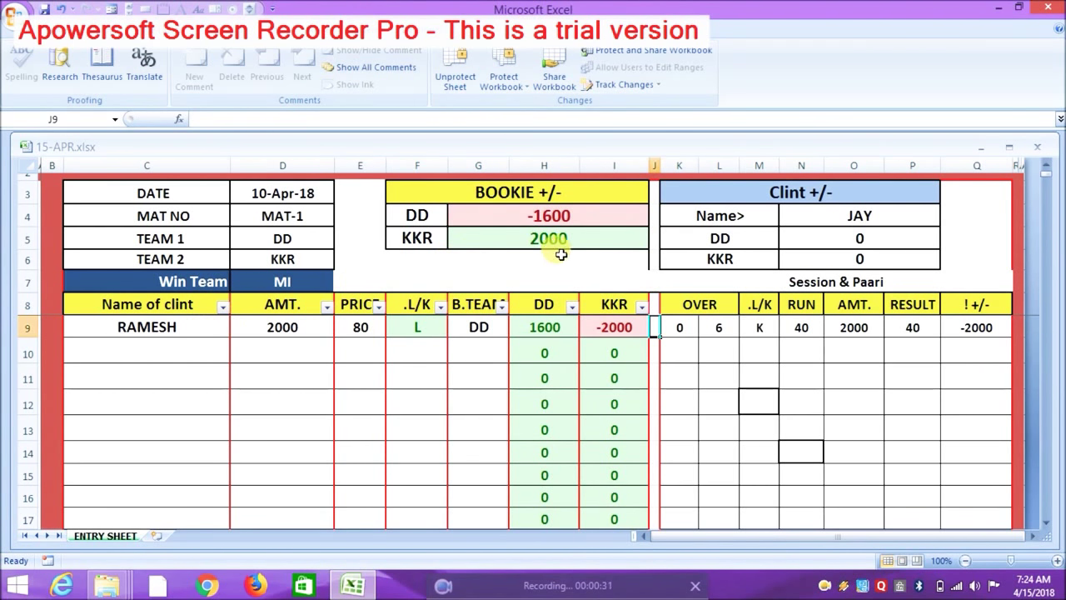